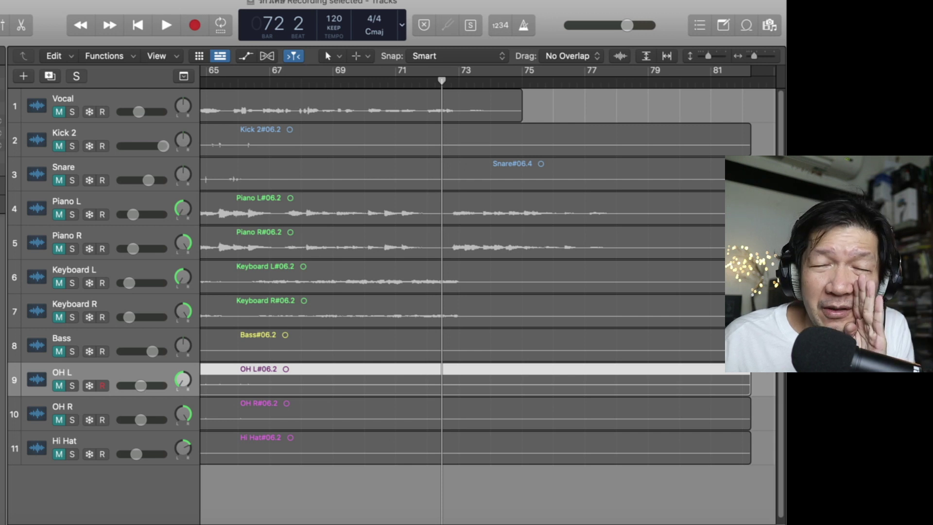
Step: Select the Kick 2 track and set the cycle range to the length of its region
key("super+Left")
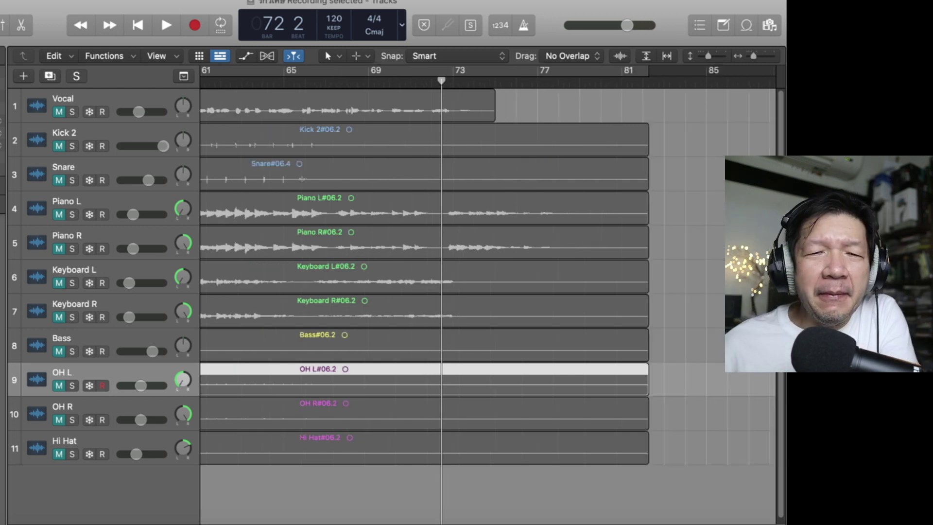
key("super+Left")
left_click(47, 139)
key("super+u")
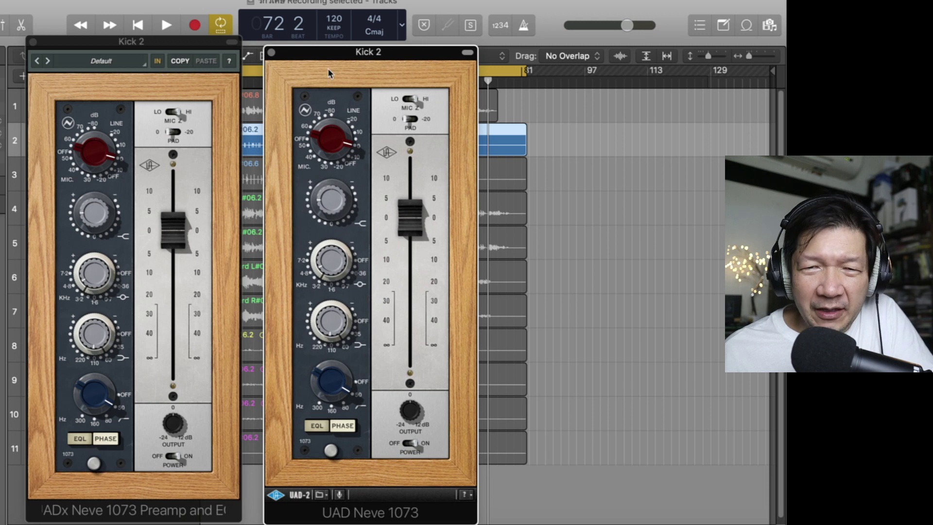
Step: Audition the Kick 2 track with the native UADx Neve 1073 preamp, raising the system volume during playback
mouse_move(205, 42)
left_mouse_down()
mouse_move(229, 46)
mouse_move(211, 49)
left_mouse_up()
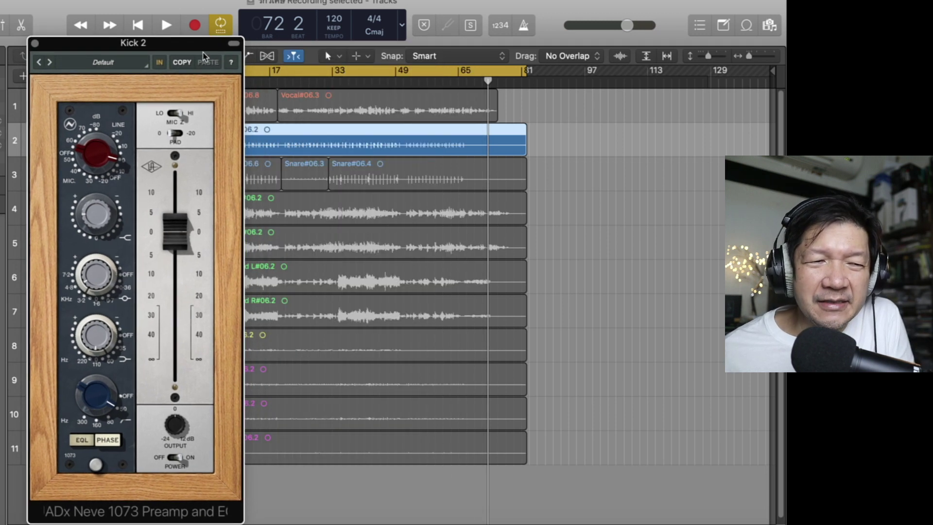
key("space")
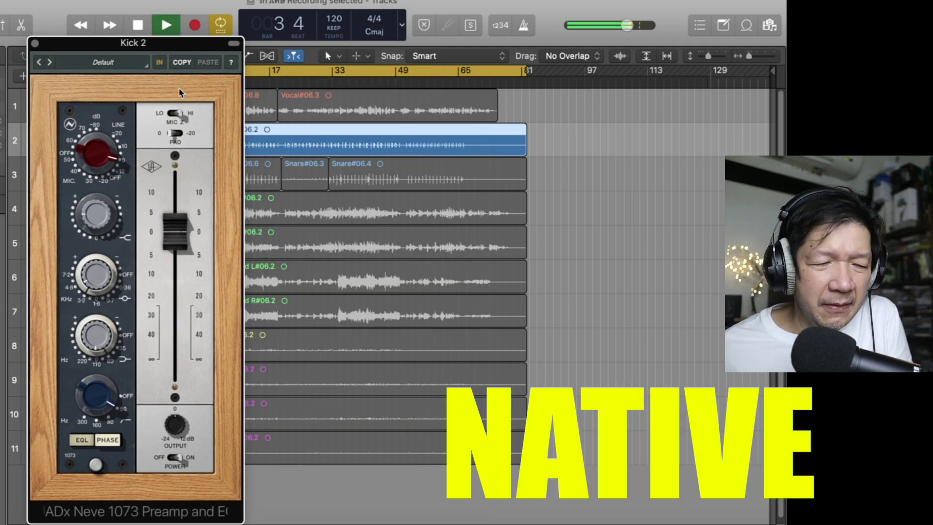
key("XF86AudioRaiseVolume")
key("XF86AudioRaiseVolume")
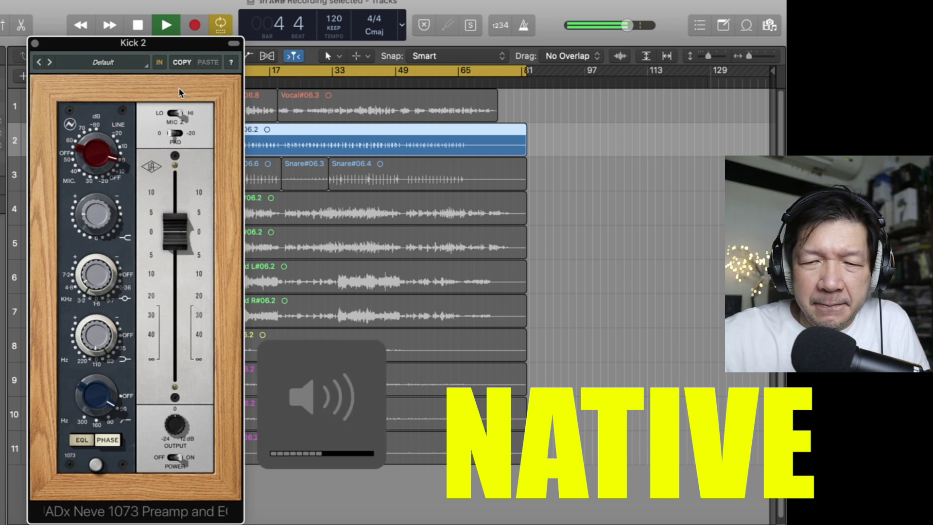
key("XF86AudioRaiseVolume")
key("XF86AudioRaiseVolume")
key("XF86AudioRaiseVolume")
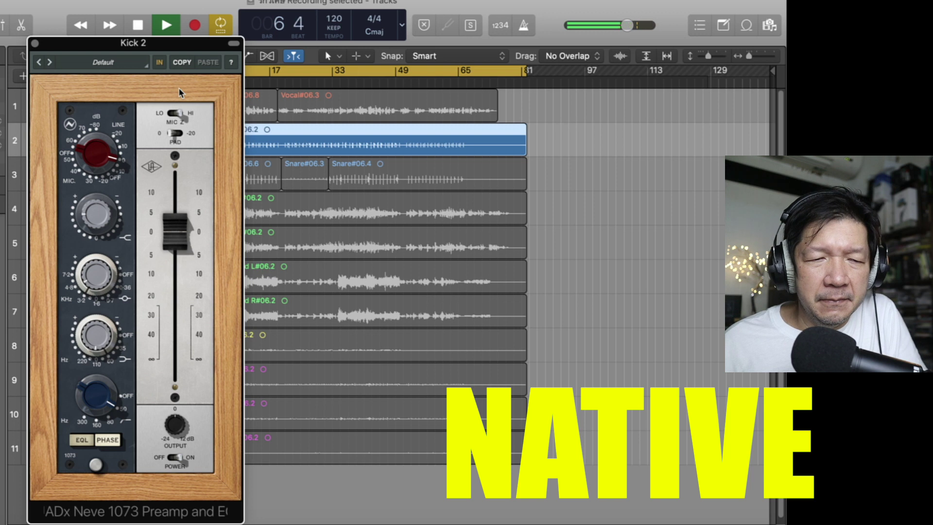
key("space")
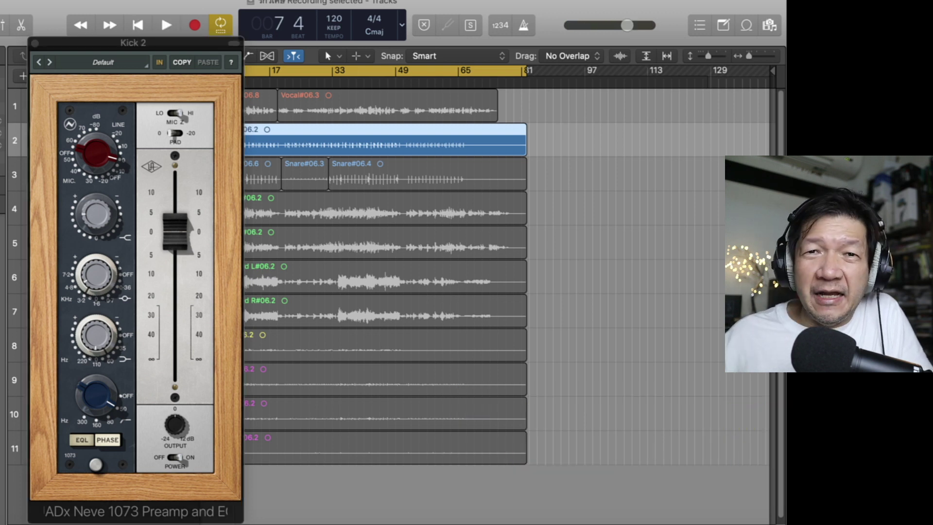
Step: Play the Kick 2 track again with its DSP processing for comparison and close the Neve 1073 window
key("space")
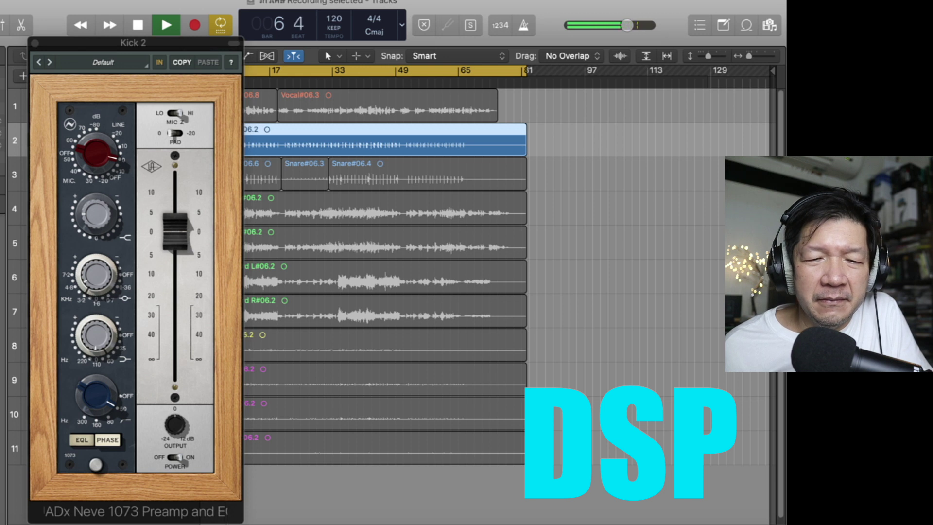
key("space")
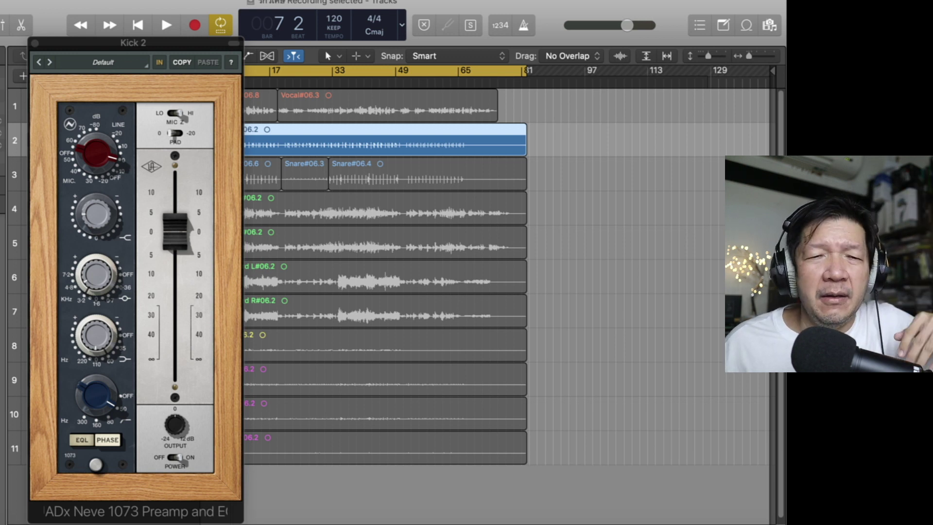
key("super+w")
Step: Show the Snare track's API channel strip plug-in and move its window clear of the track list
left_click(121, 168)
key("v")
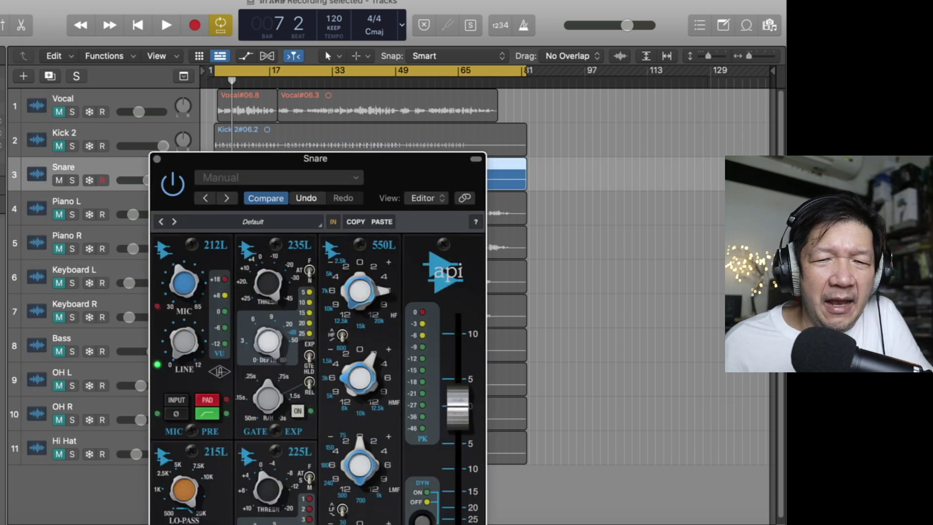
left_click_drag(176, 172, 35, 18)
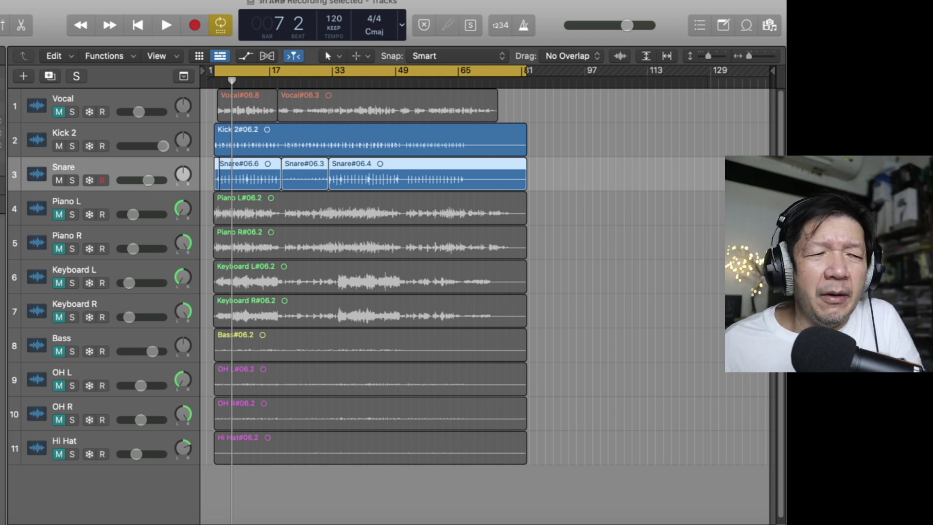
Step: Play the Kick 2 and Snare tracks together to compare their native and DSP processing
left_click(90, 154)
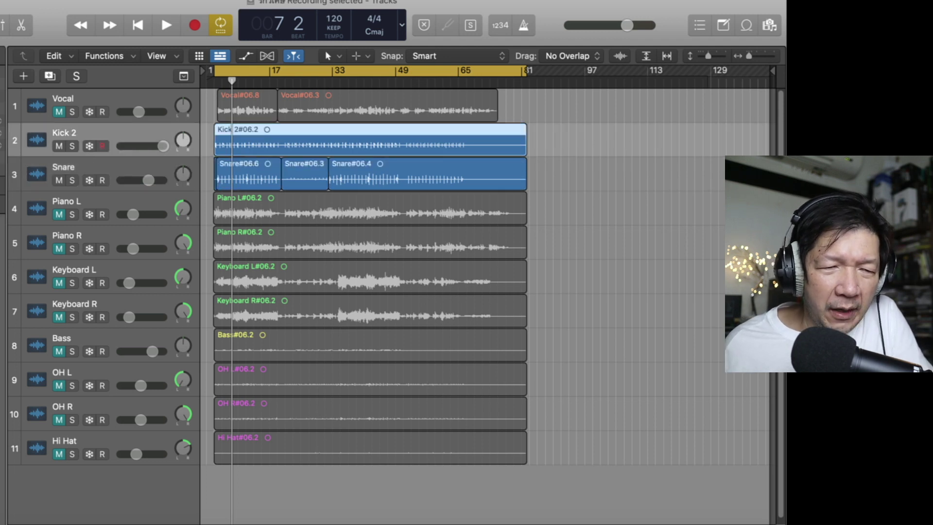
key("space")
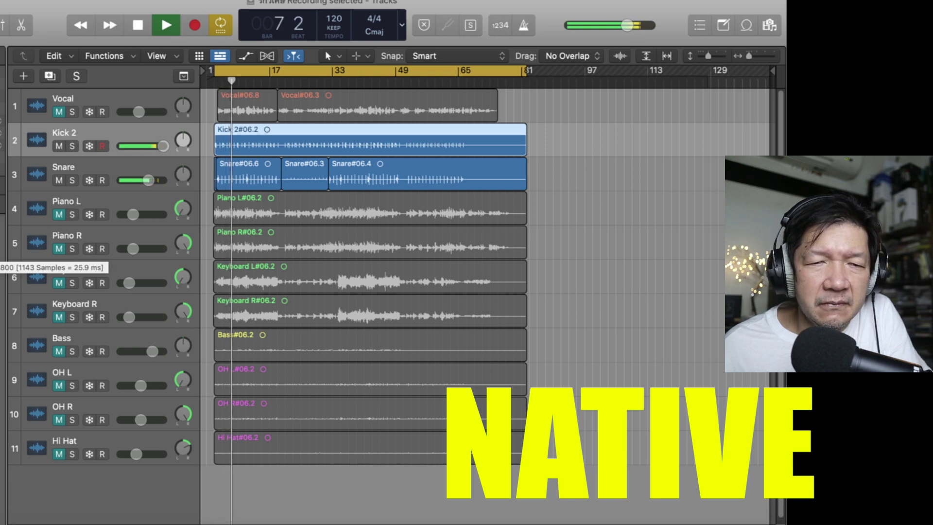
key("space")
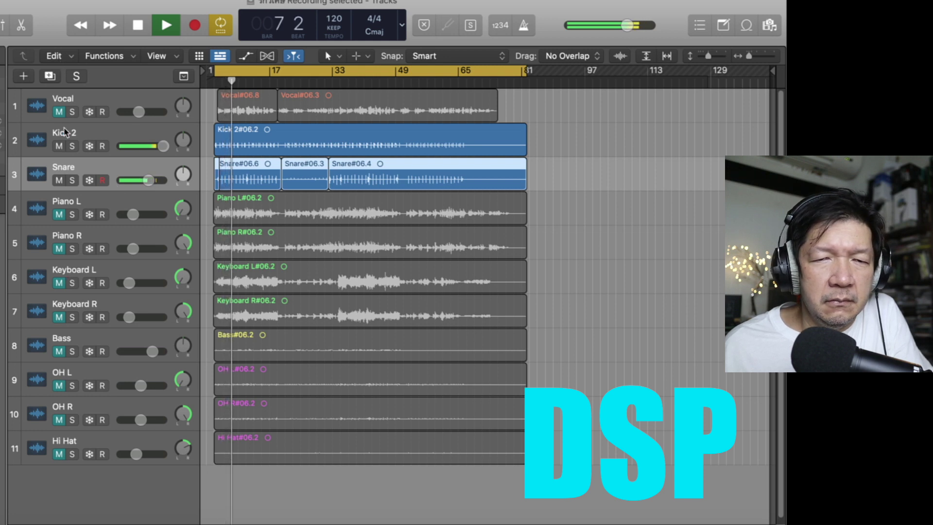
key("space")
Step: Show the Vocal track's UADx Neve 1073 and UADx 1176 Rev A plug-ins and audition the vocal through them
key("Up")
key("Up")
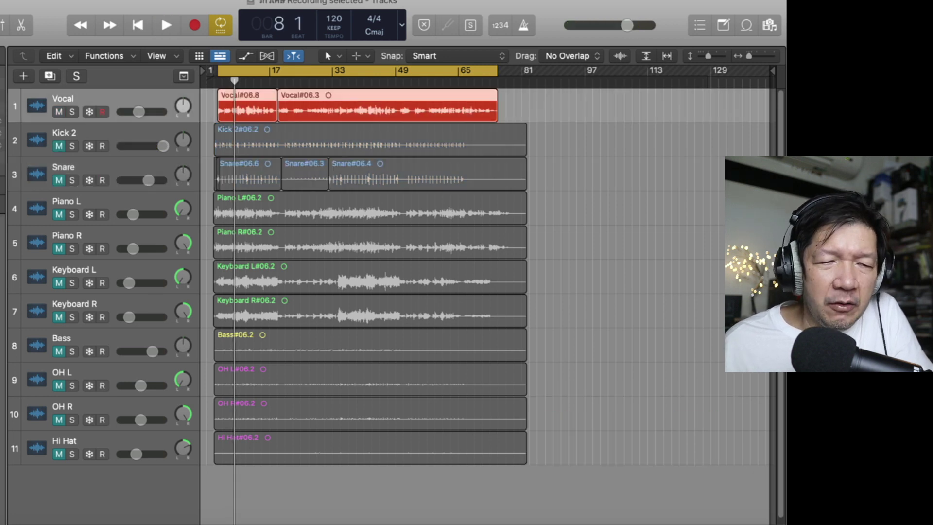
key("v")
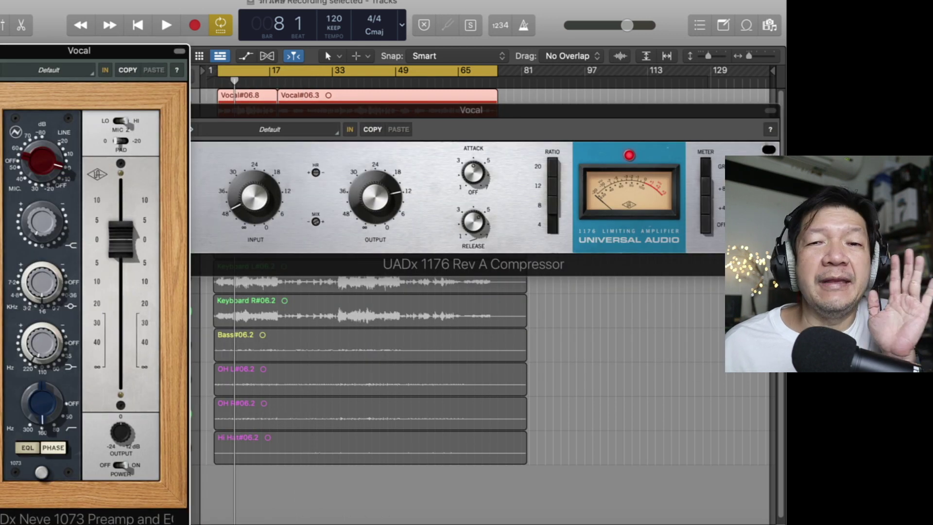
key("space")
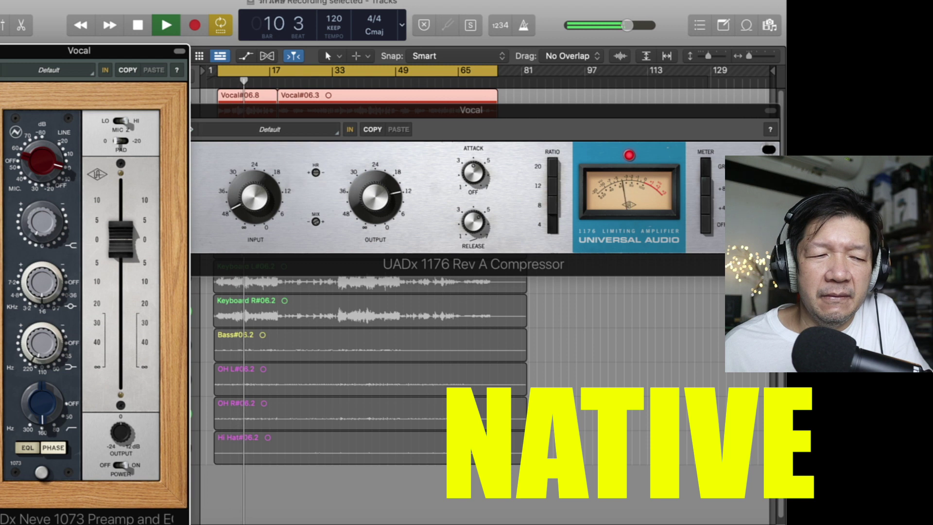
key("space")
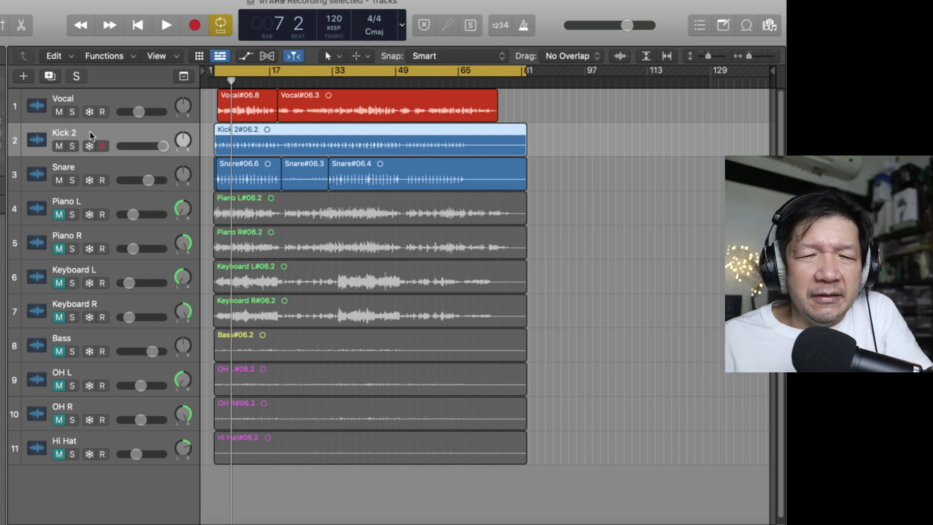
Step: Unmute the Piano, Keyboard, Bass, OH and Hi Hat tracks so the full mix can be heard
left_click_drag(56, 216, 58, 245)
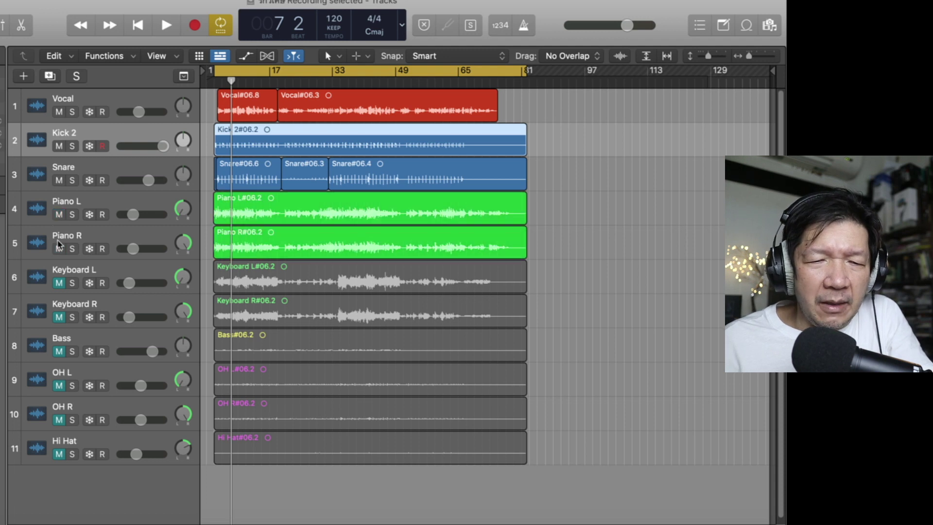
left_click(60, 280)
left_click(60, 351)
left_click(59, 385)
Step: Show the two Studer A800 plug-ins on the Stereo Out, stop playback and close the UADx version's window
key("v")
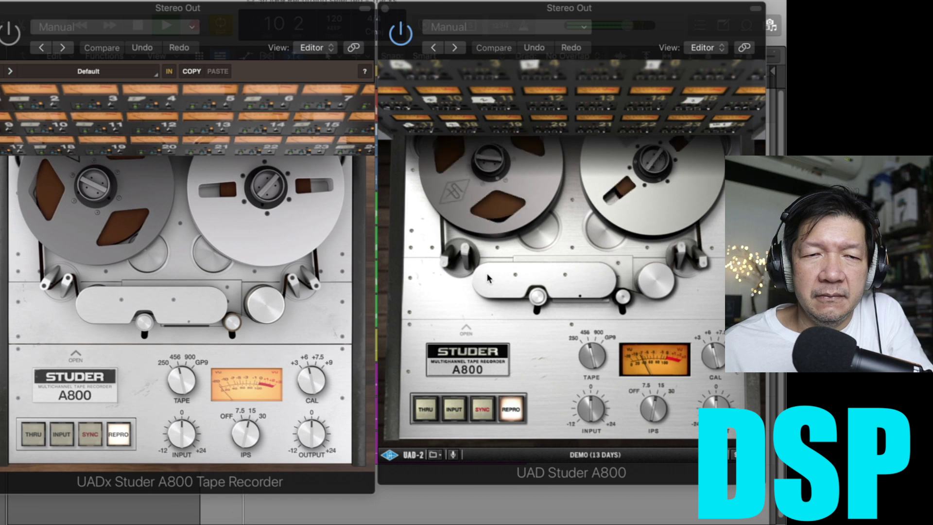
key("space")
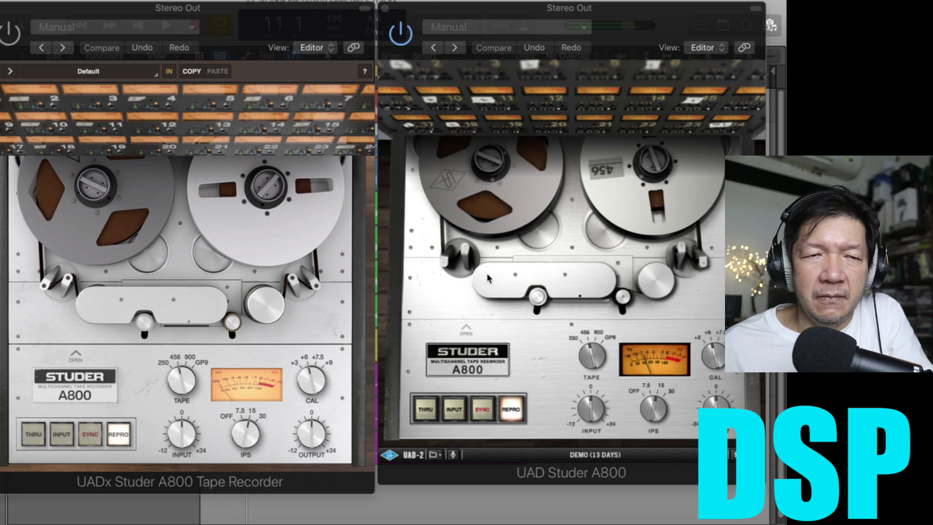
key("super+w")
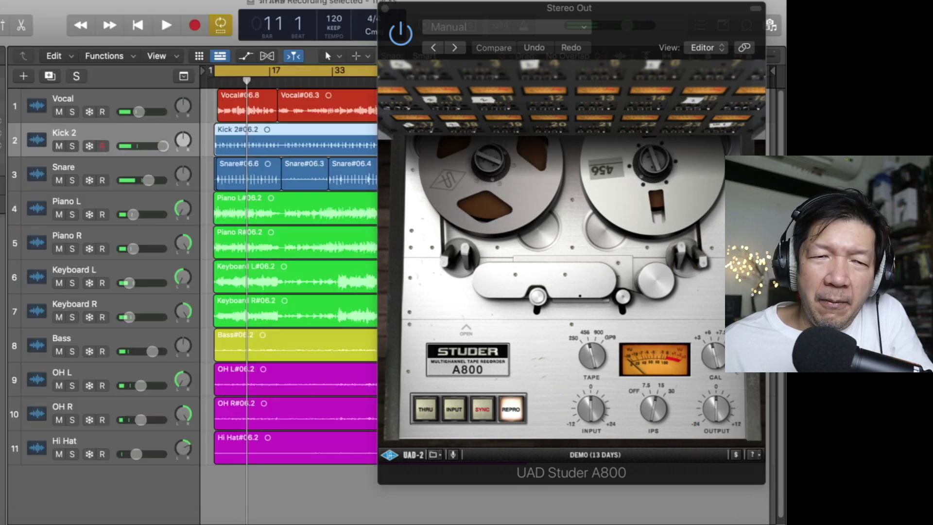
Step: Reposition the UADx Studer A800 window and play the full mix to compare native and DSP tape processing
left_click(105, 99)
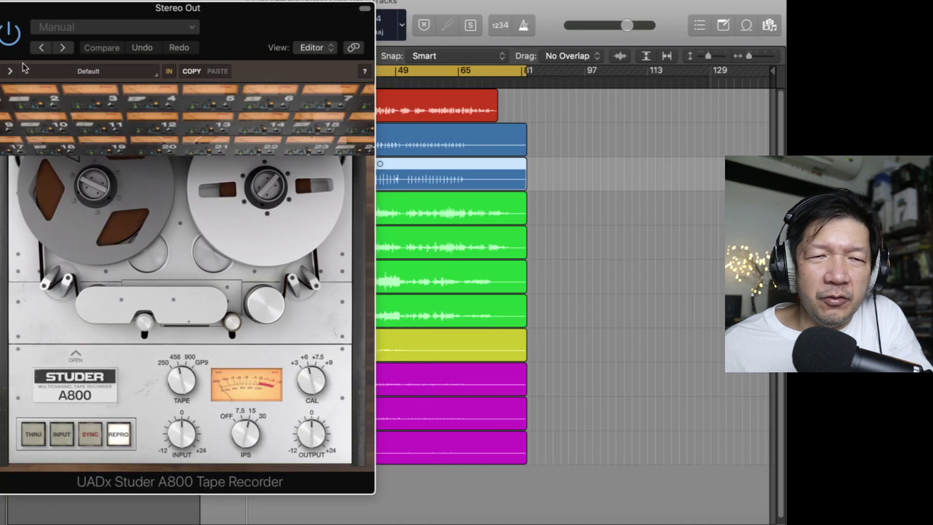
left_click_drag(17, 10, 0, 45)
key("space")
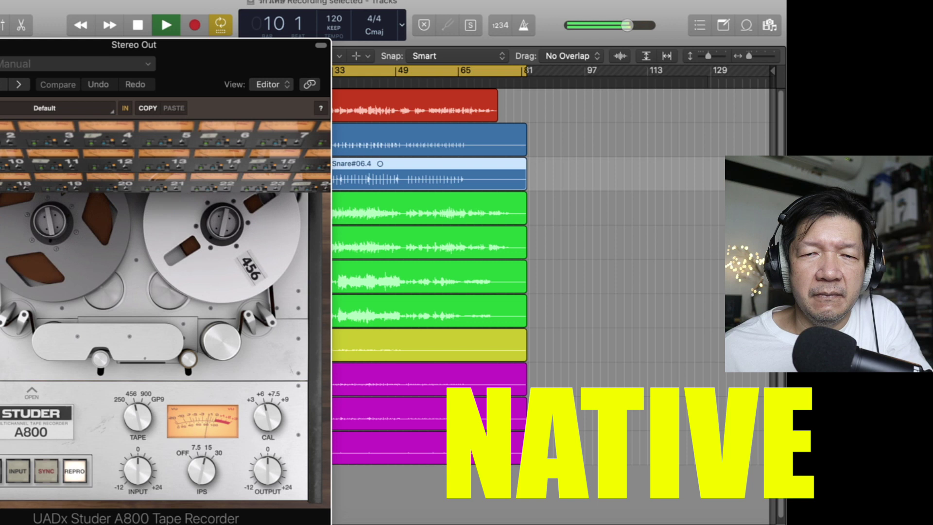
key("space")
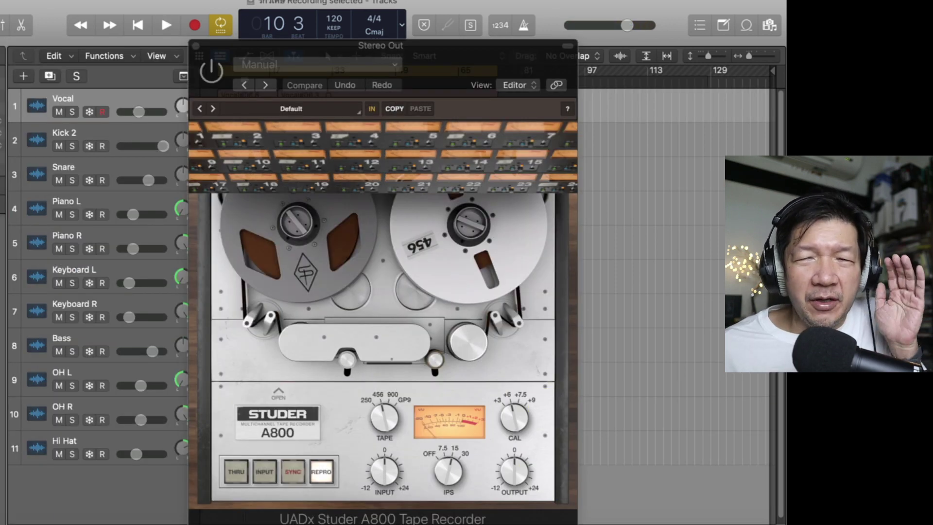
key("space")
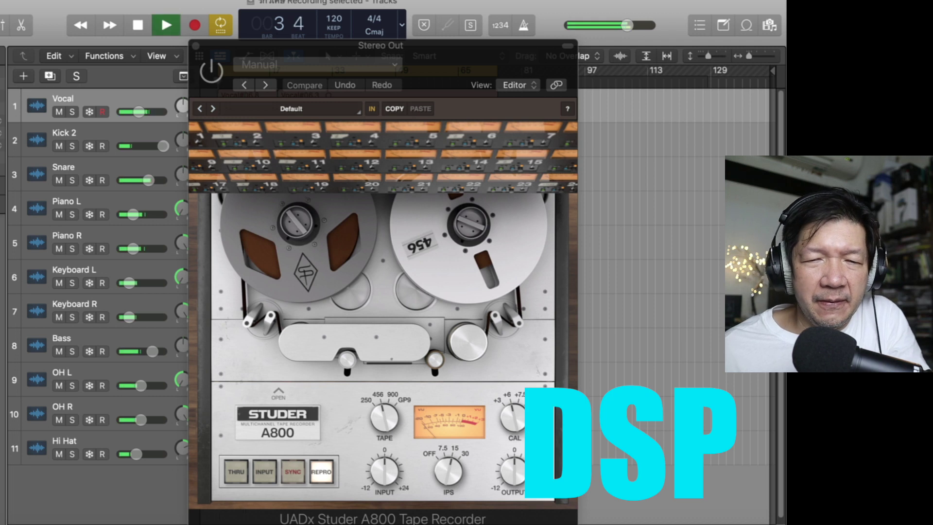